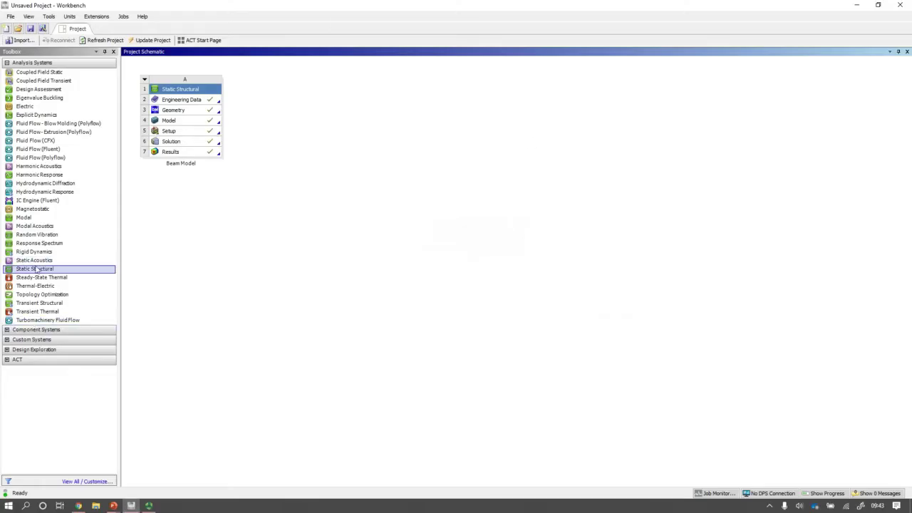
Step: Add a Static Structural system named Shell Model that shares Beam Model's Engineering Data
{"action": "left_click_drag", "start_coordinate": [36, 268], "coordinate": [287, 107]}
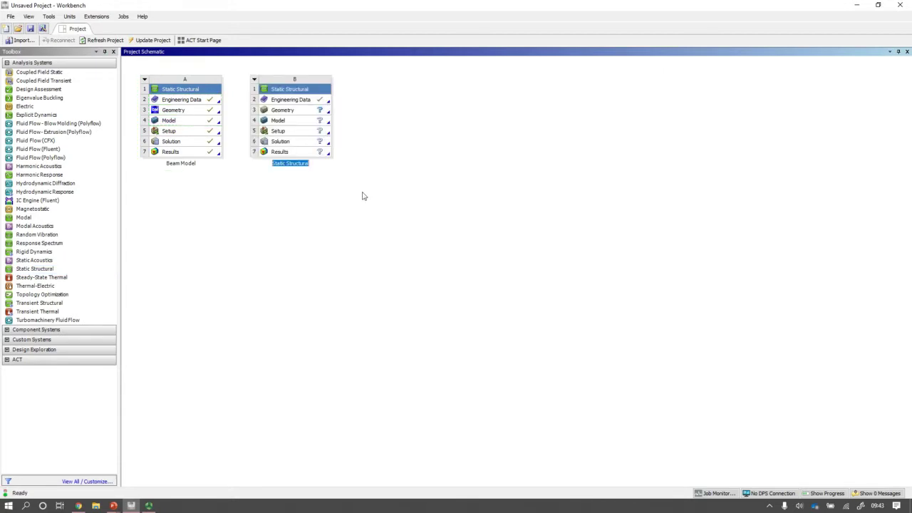
{"action": "type", "text": "Shell Model"}
{"action": "left_click", "coordinate": [277, 196]}
{"action": "left_click_drag", "start_coordinate": [202, 106], "coordinate": [288, 102]}
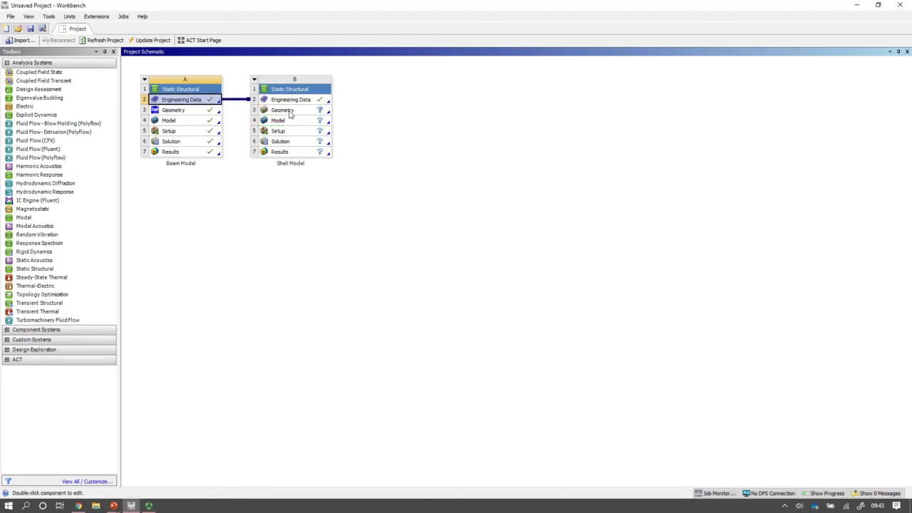
{"action": "right_click", "coordinate": [289, 112]}
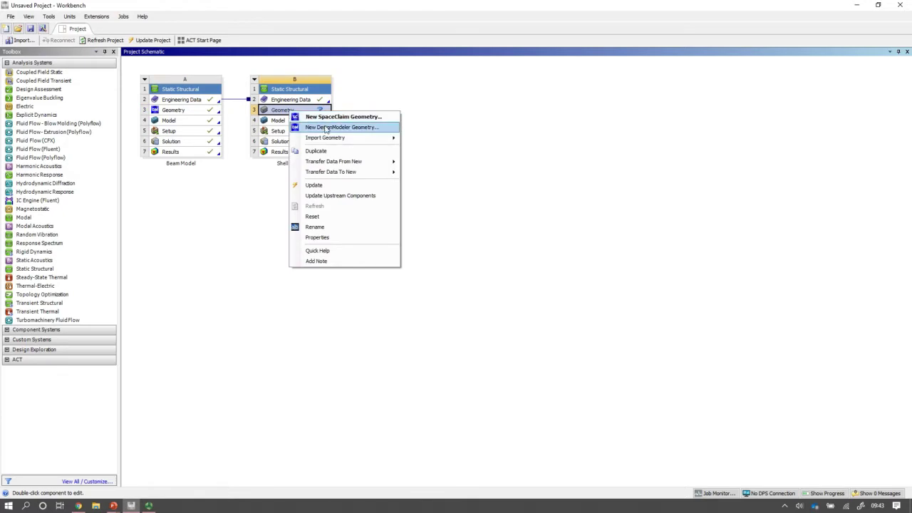
Step: Create new DesignModeler geometry for the Shell Model's B3 cell and set length units to Millimeter
{"action": "left_click", "coordinate": [326, 127]}
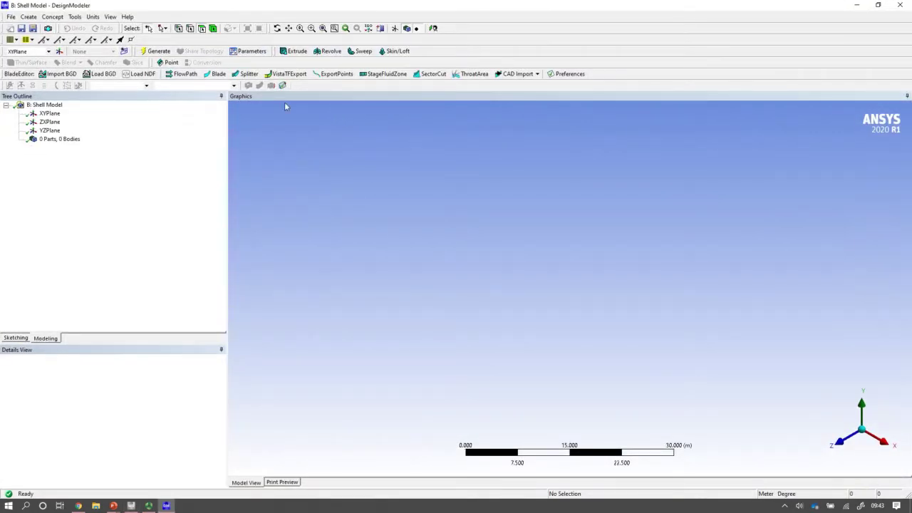
{"action": "left_click", "coordinate": [92, 16]}
{"action": "left_click", "coordinate": [108, 47]}
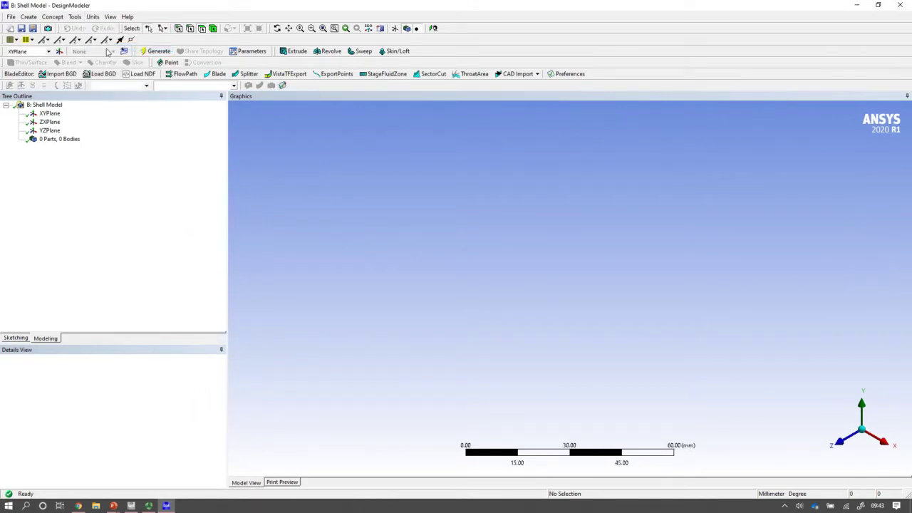
Step: Look at the YZPlane and draw a circle centred on the origin
{"action": "right_click", "coordinate": [45, 131]}
{"action": "left_click", "coordinate": [76, 140]}
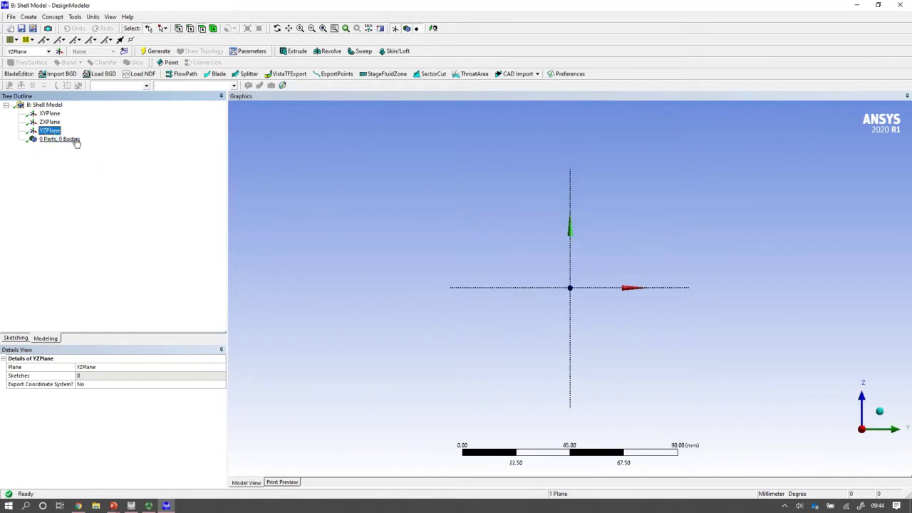
{"action": "left_click", "coordinate": [17, 338]}
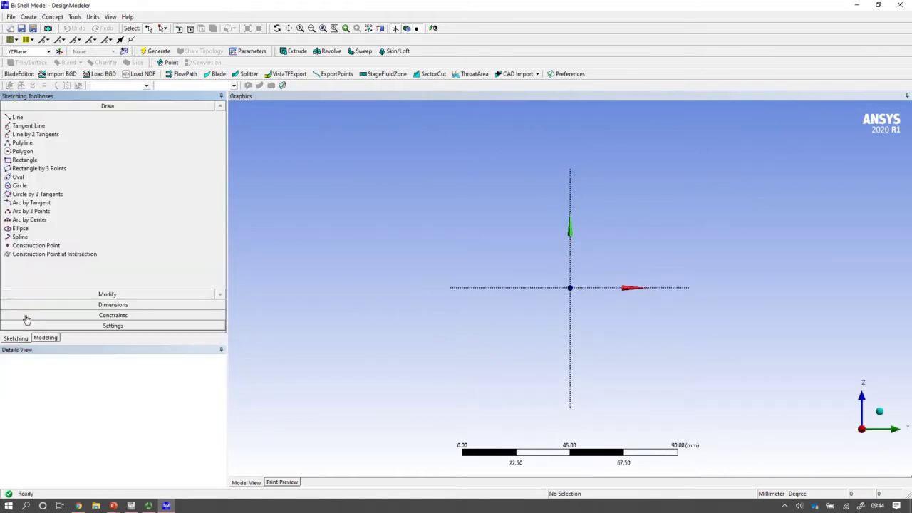
{"action": "left_click", "coordinate": [20, 186]}
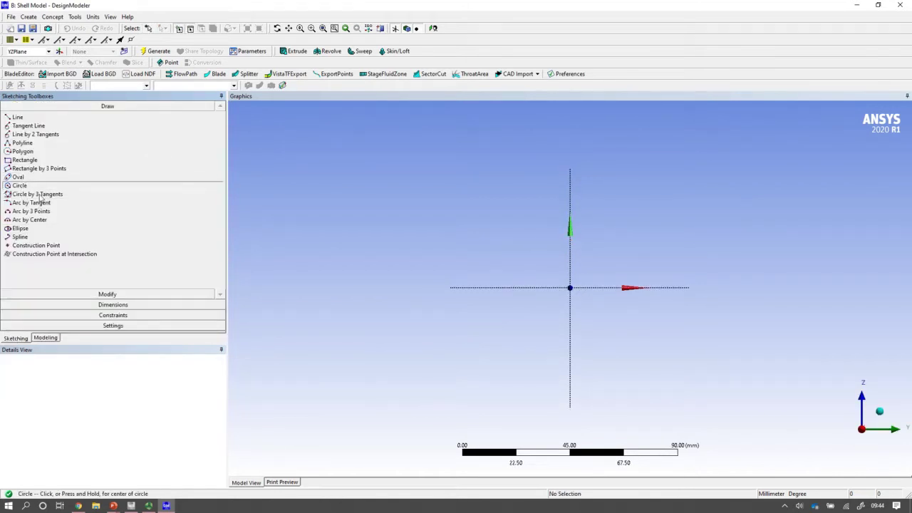
{"action": "left_click", "coordinate": [569, 288]}
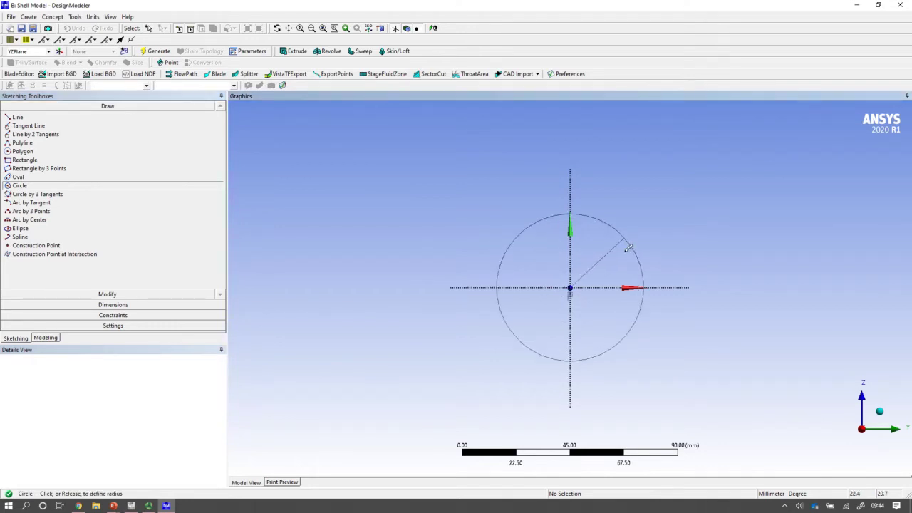
{"action": "left_click", "coordinate": [644, 237]}
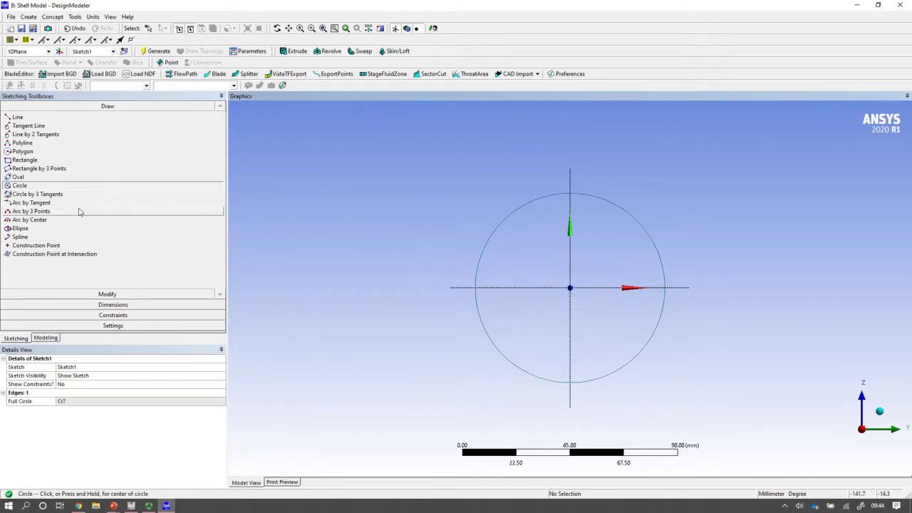
Step: Add a radius dimension R1 to the circle and set it to 19.7 mm
{"action": "left_click", "coordinate": [96, 305]}
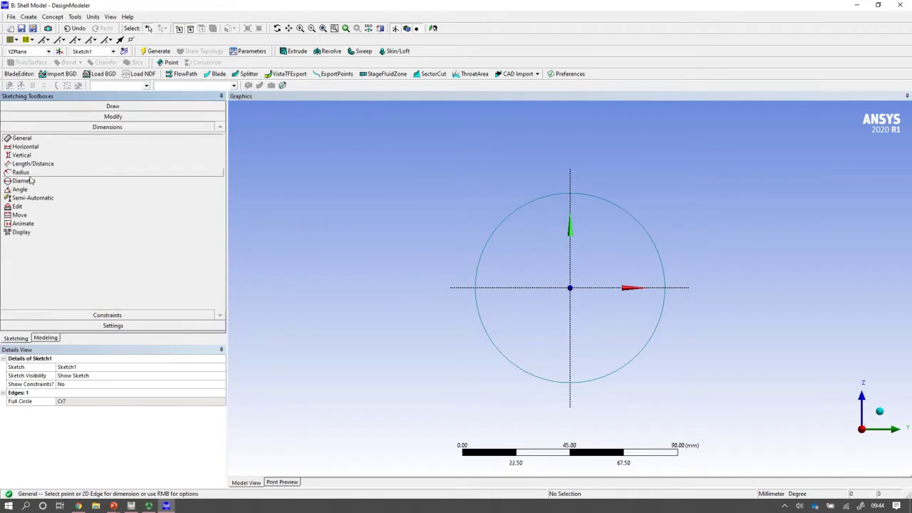
{"action": "left_click", "coordinate": [21, 173]}
{"action": "left_click", "coordinate": [634, 218]}
{"action": "left_click", "coordinate": [679, 189]}
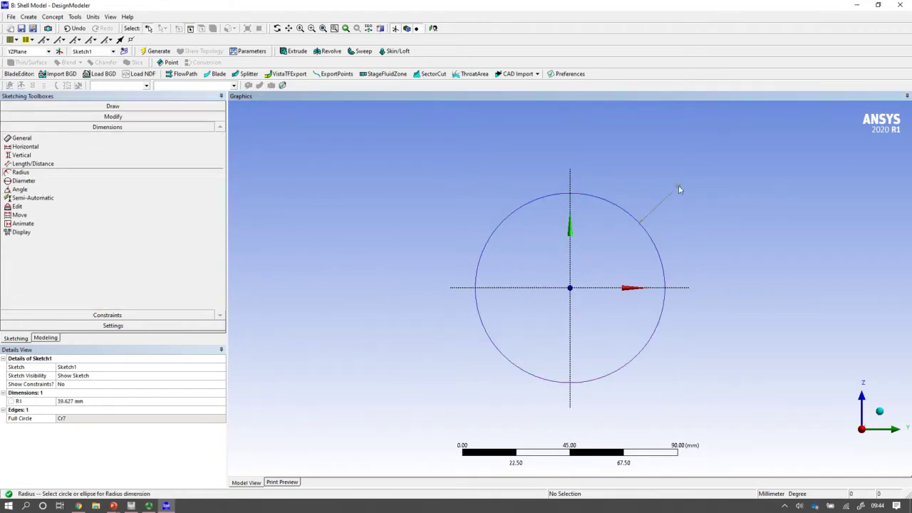
{"action": "left_click", "coordinate": [74, 401]}
{"action": "type", "text": "19.7"}
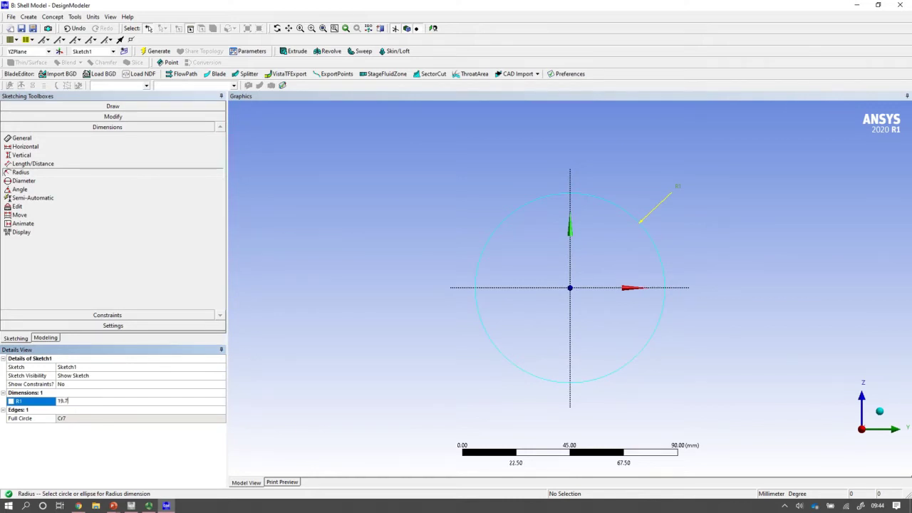
{"action": "key", "text": "Return"}
Step: Extrude Sketch1 with a depth of 1000 mm
{"action": "left_click", "coordinate": [43, 339]}
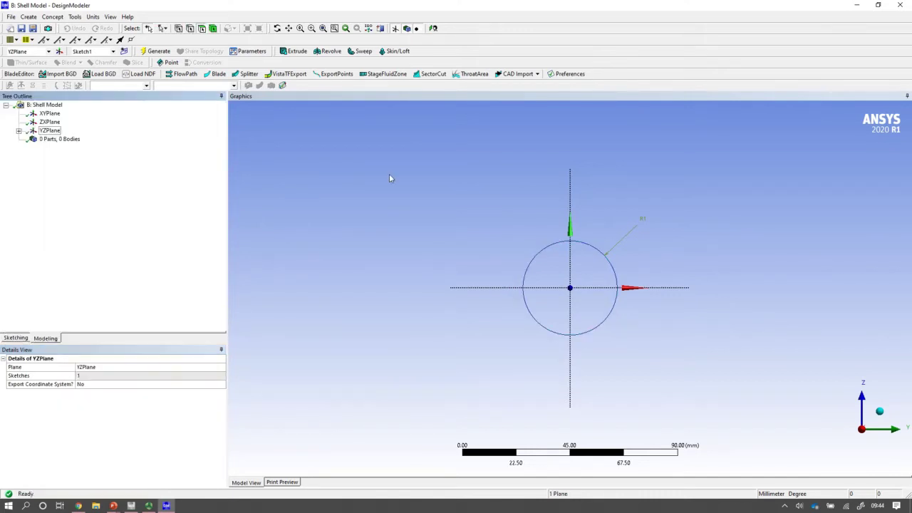
{"action": "left_click", "coordinate": [18, 131]}
{"action": "left_click", "coordinate": [62, 140]}
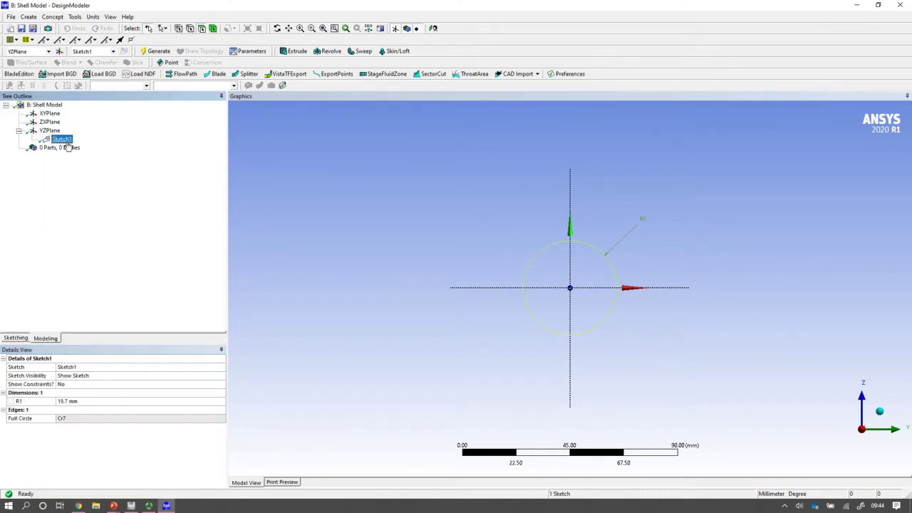
{"action": "left_click", "coordinate": [296, 52]}
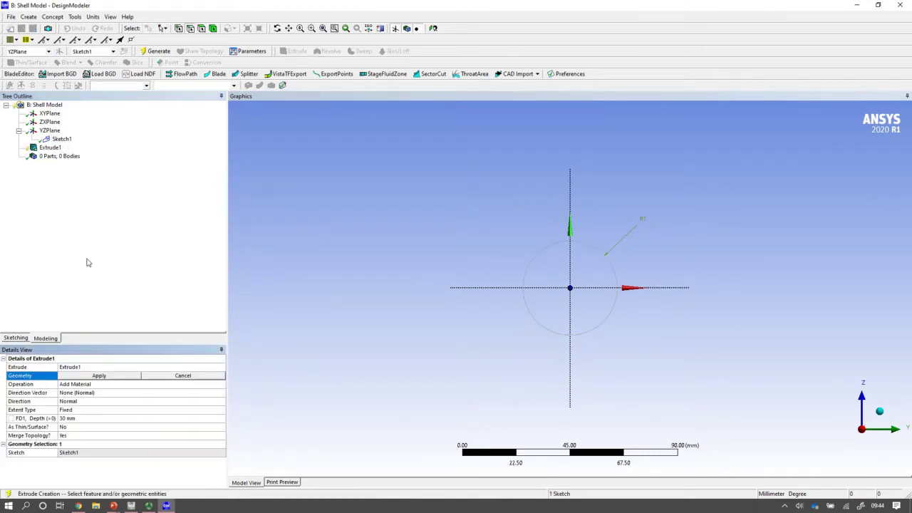
{"action": "left_click", "coordinate": [104, 377]}
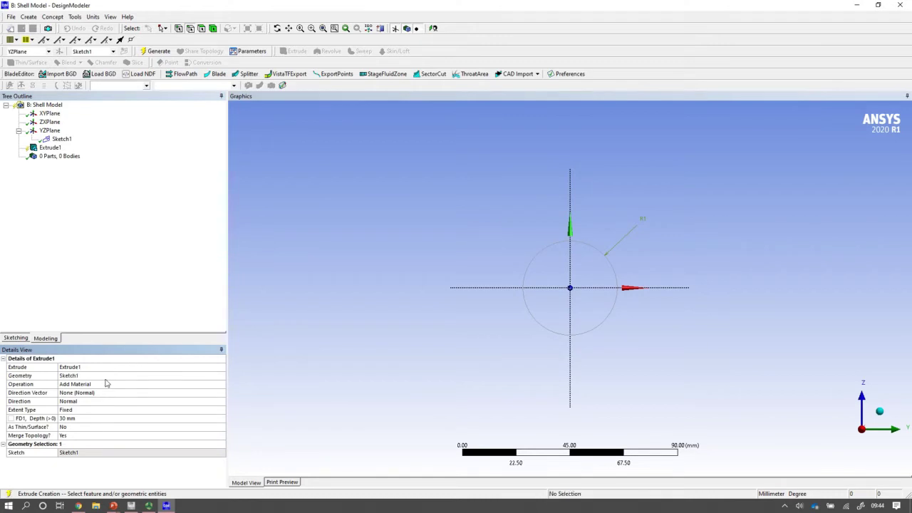
{"action": "left_click", "coordinate": [69, 418]}
{"action": "type", "text": "100"}
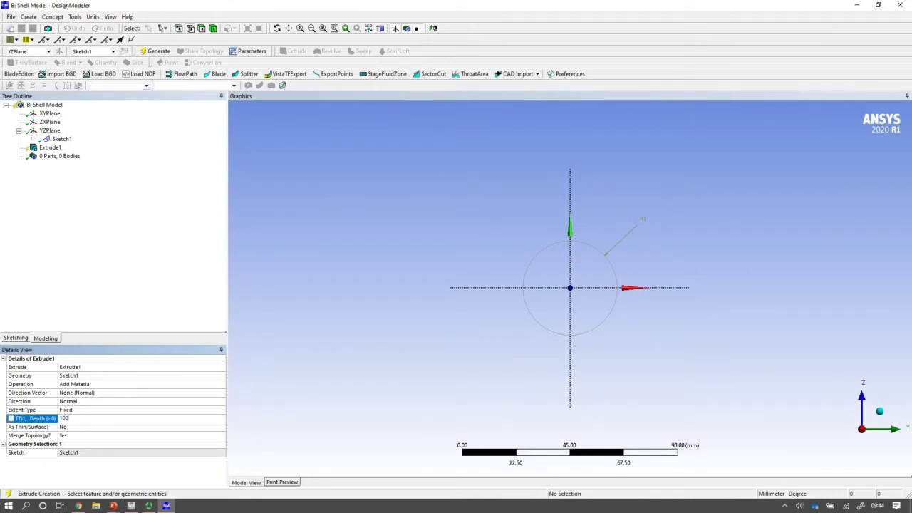
{"action": "type", "text": "0"}
{"action": "key", "text": "Return"}
Step: Make the extrusion a thin surface with 0 mm inward thickness
{"action": "left_click", "coordinate": [69, 429]}
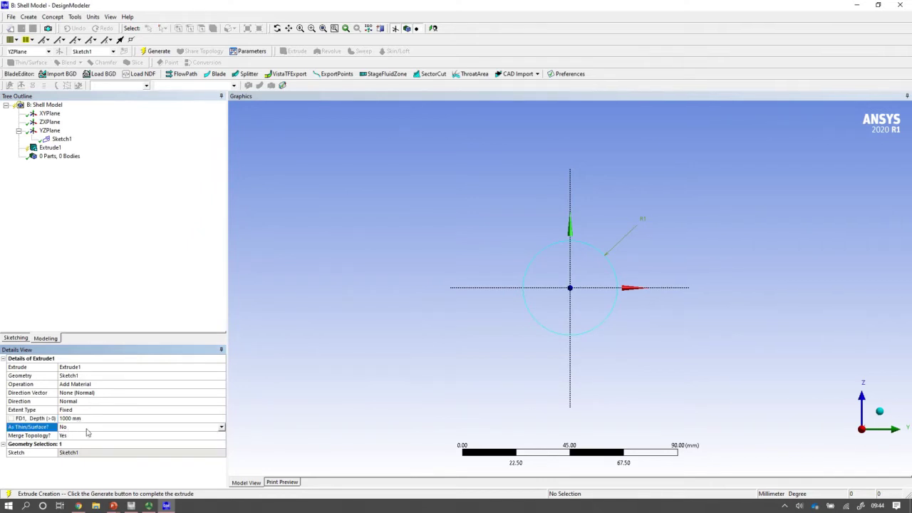
{"action": "left_click", "coordinate": [81, 429]}
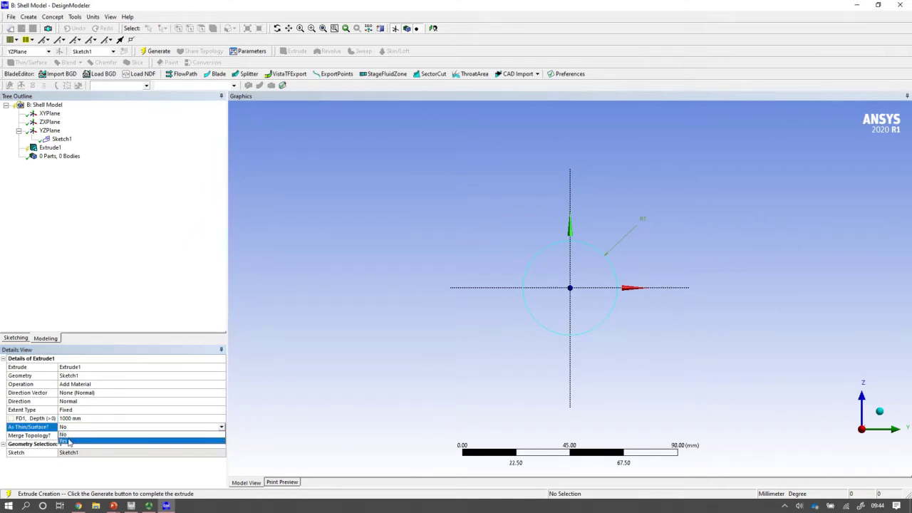
{"action": "left_click", "coordinate": [68, 441]}
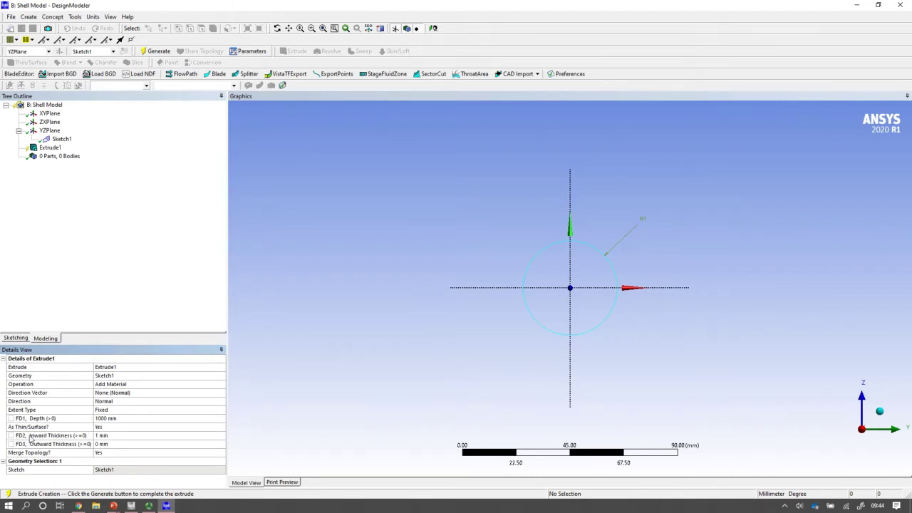
{"action": "left_click", "coordinate": [109, 437]}
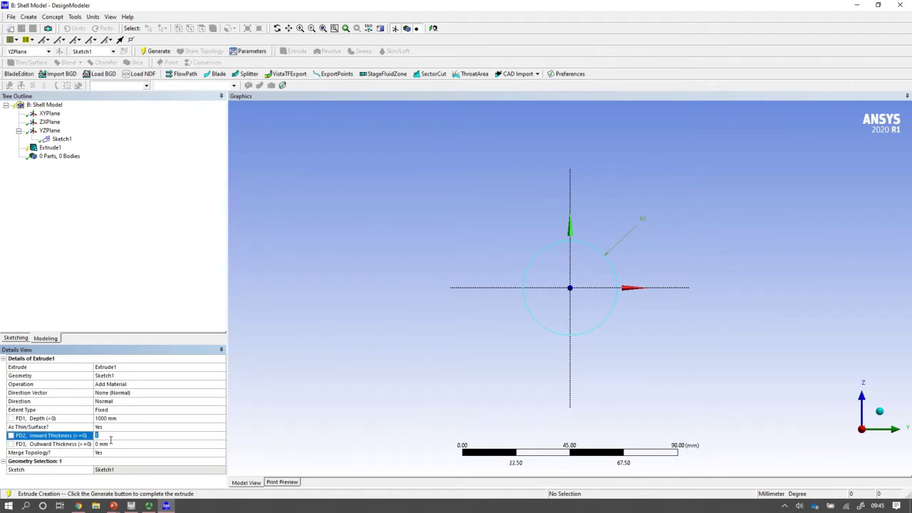
{"action": "key", "text": "Return"}
Step: Generate Extrude1 into the hollow 1000 mm tube and view it in isometric, zoomed to fit
{"action": "right_click", "coordinate": [44, 148]}
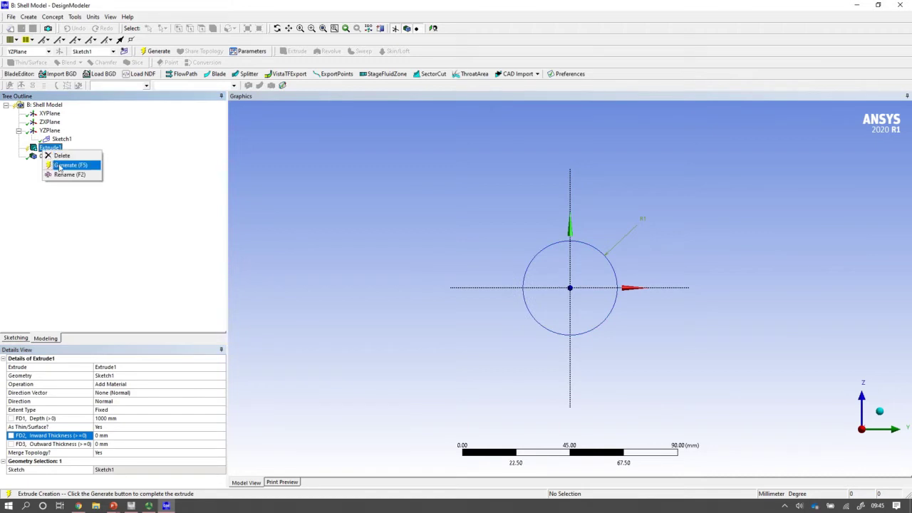
{"action": "left_click", "coordinate": [63, 166]}
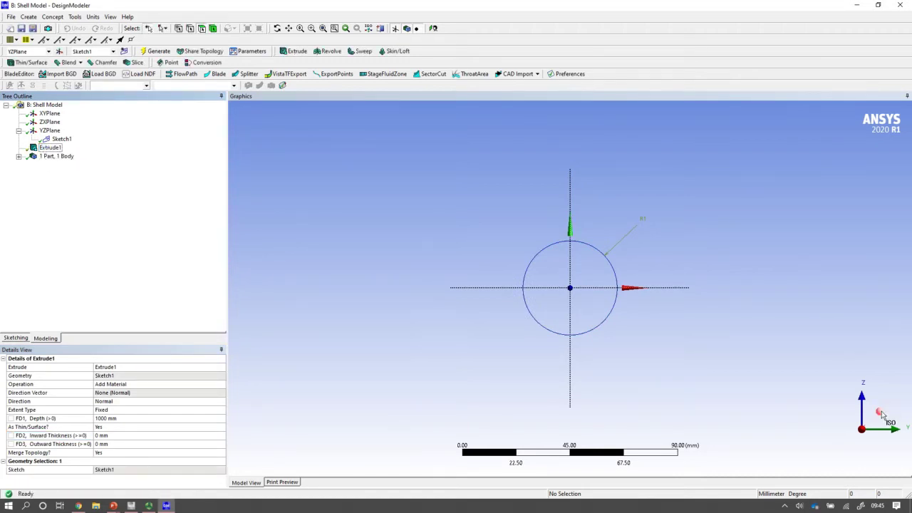
{"action": "left_click", "coordinate": [879, 411]}
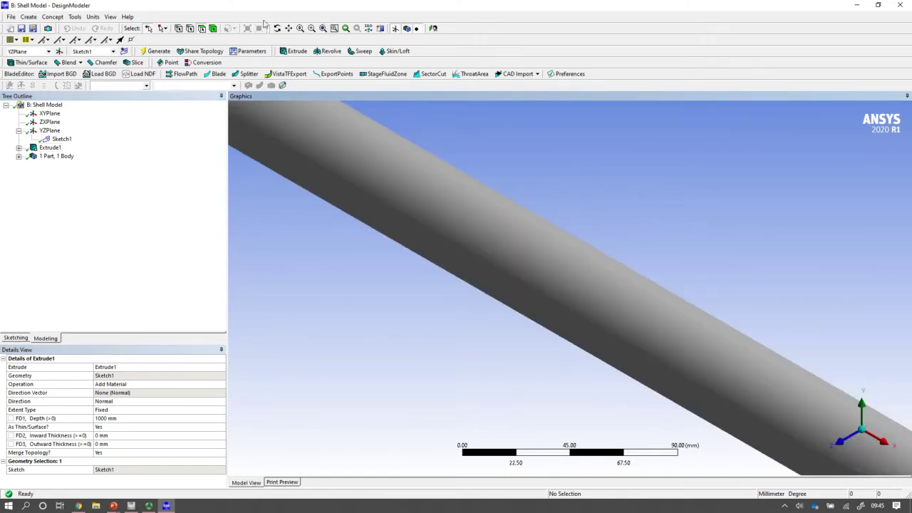
{"action": "left_click", "coordinate": [323, 28]}
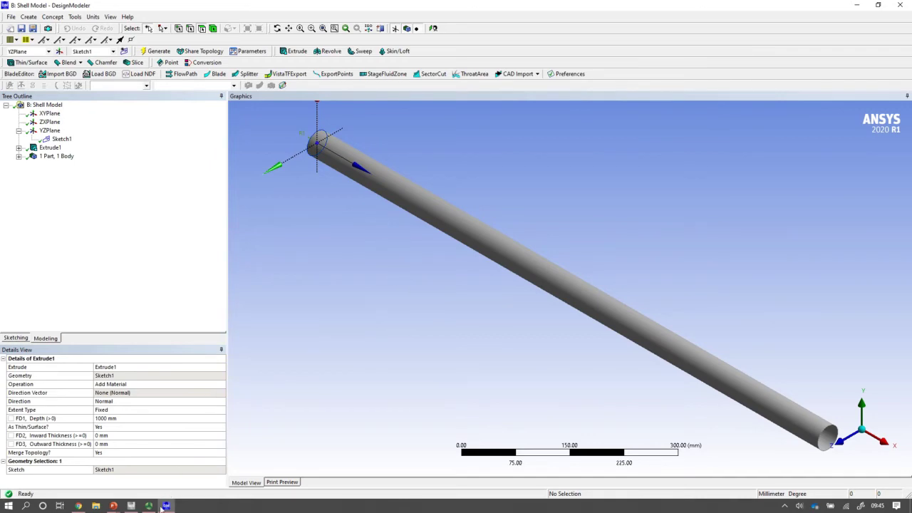
Step: Return to Workbench and open the Shell Model's B4 Model cell in Mechanical
{"action": "left_click", "coordinate": [130, 506]}
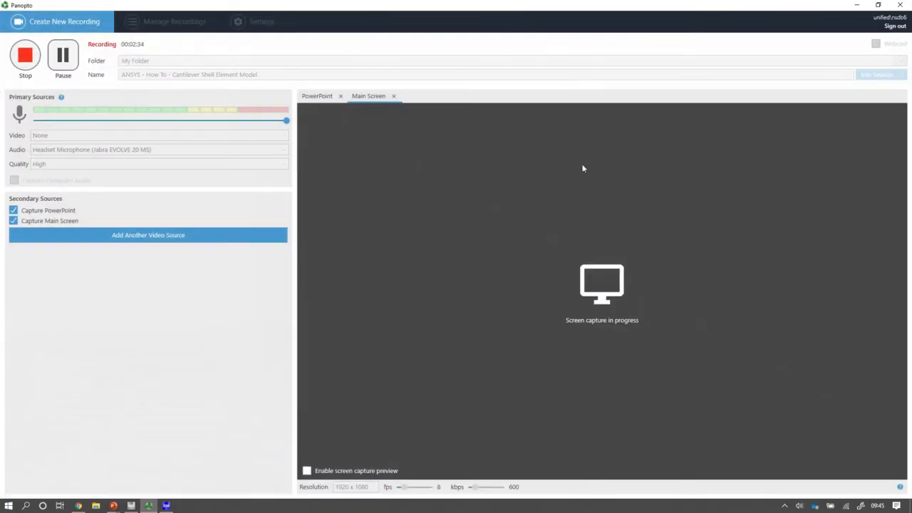
{"action": "left_click", "coordinate": [130, 507]}
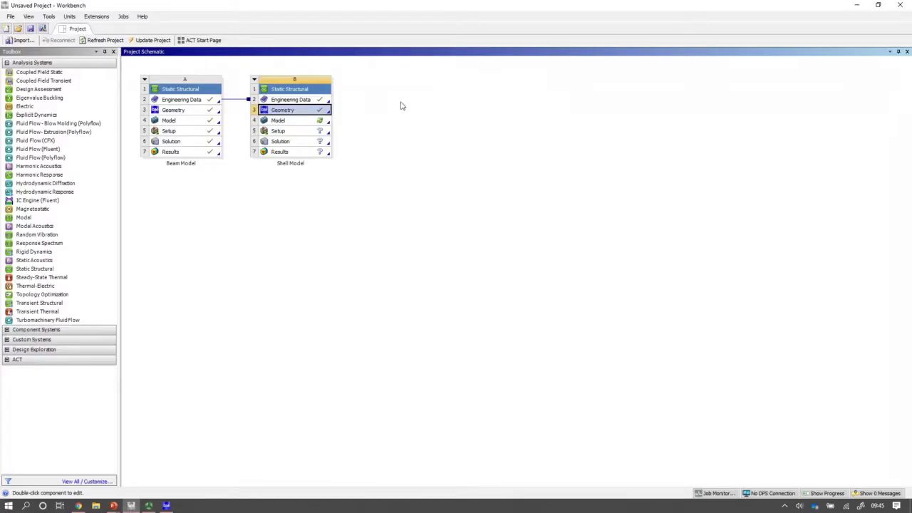
{"action": "double_click", "coordinate": [290, 126]}
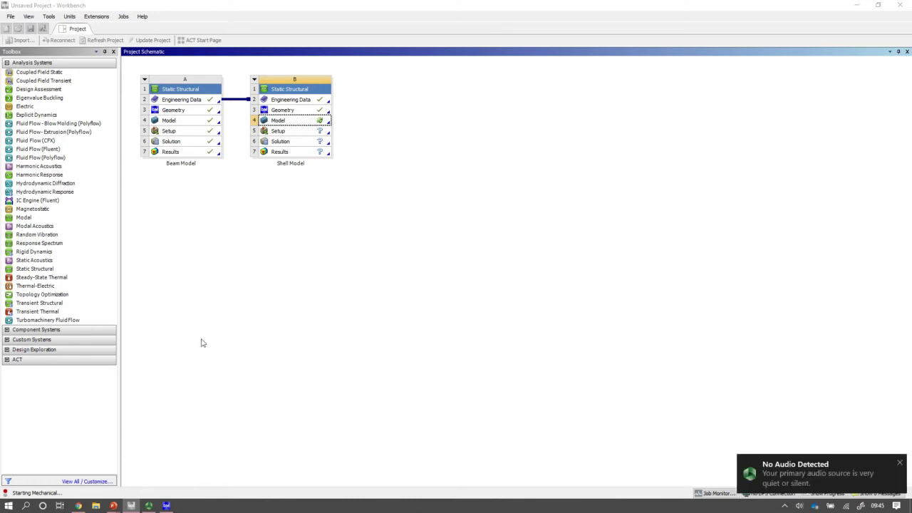
{"action": "left_click", "coordinate": [167, 506]}
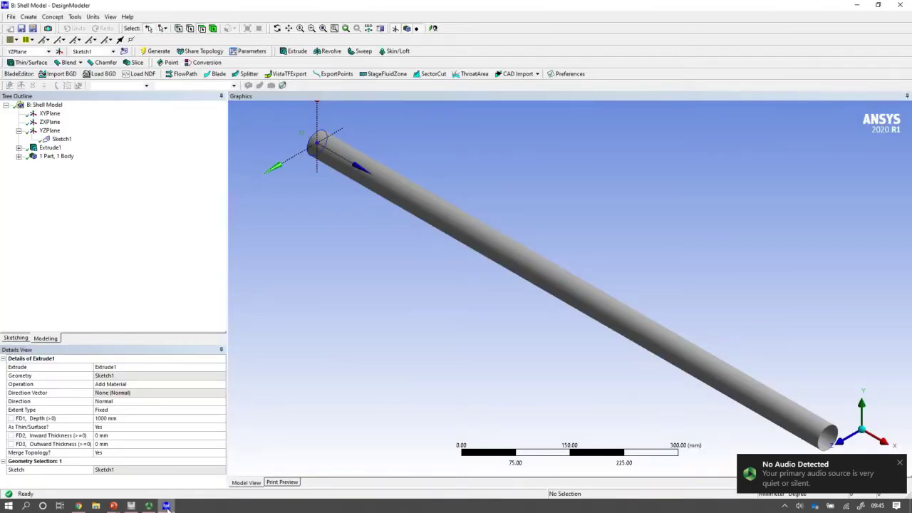
{"action": "mouse_move", "coordinate": [132, 507]}
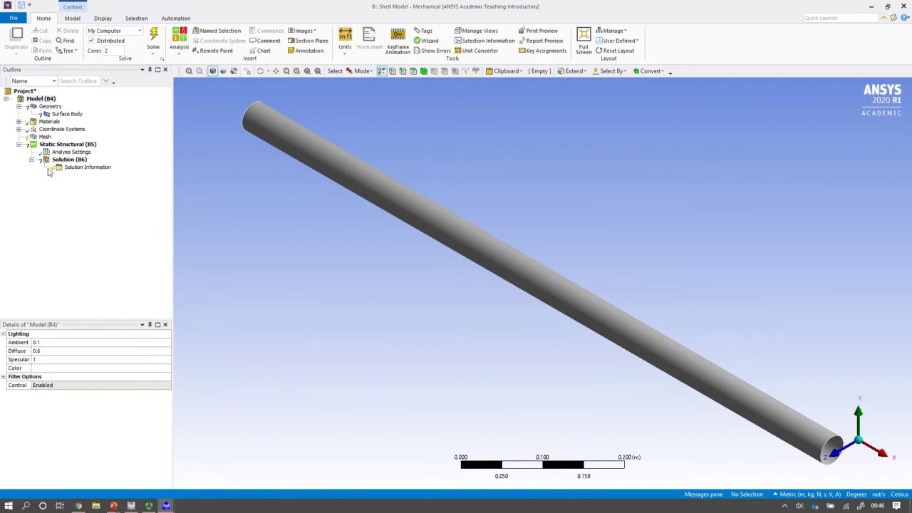
Step: Select the tube's Surface Body under Geometry to show its thickness details
{"action": "left_click", "coordinate": [46, 114]}
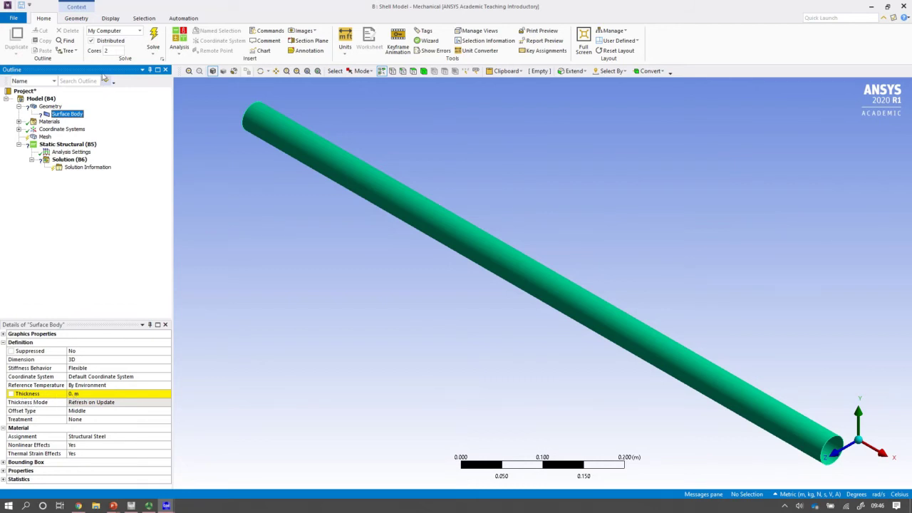
Step: Switch units to Metric (mm, kg, N, s, mV, mA) and set the Surface Body thickness to 3 mm
{"action": "left_click", "coordinate": [345, 54]}
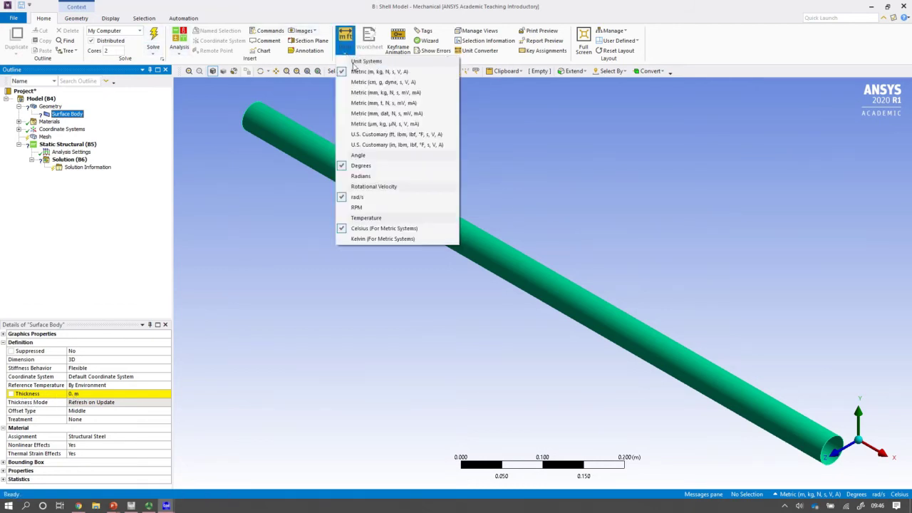
{"action": "left_click", "coordinate": [366, 95]}
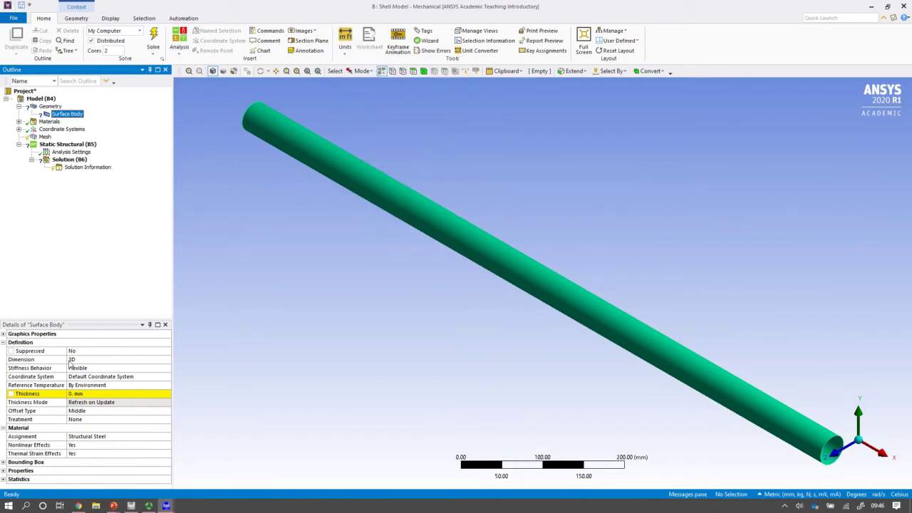
{"action": "left_click", "coordinate": [86, 394]}
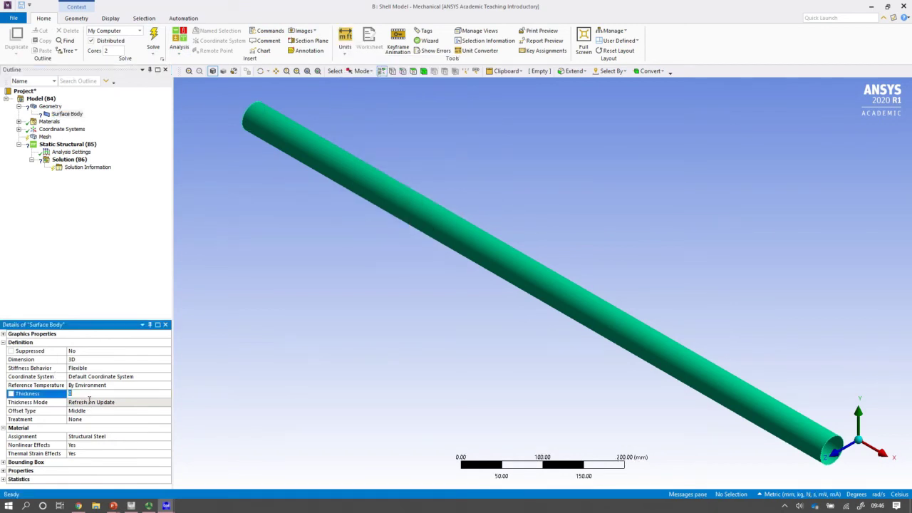
{"action": "type", "text": "3"}
{"action": "key", "text": "Return"}
Step: Generate the mesh on the tube from the Mesh item in the Outline
{"action": "left_click", "coordinate": [45, 137]}
{"action": "right_click", "coordinate": [45, 137]}
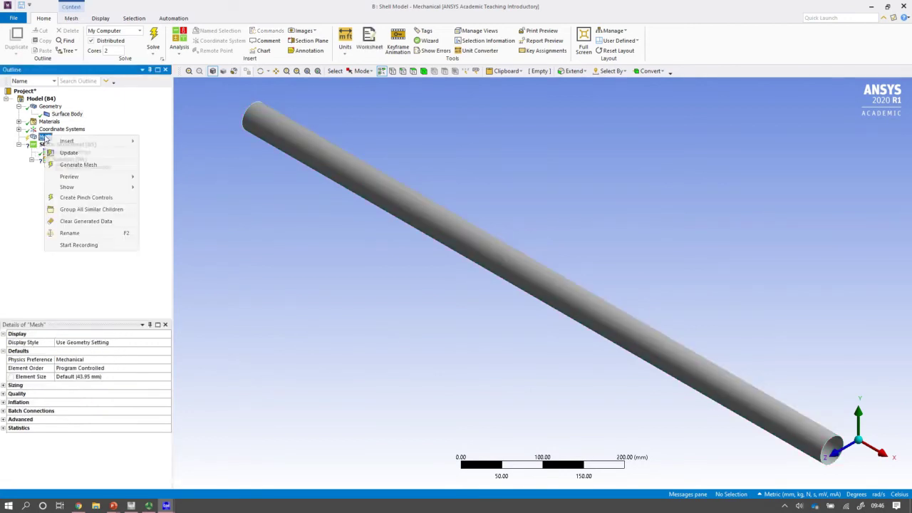
{"action": "left_click", "coordinate": [73, 165]}
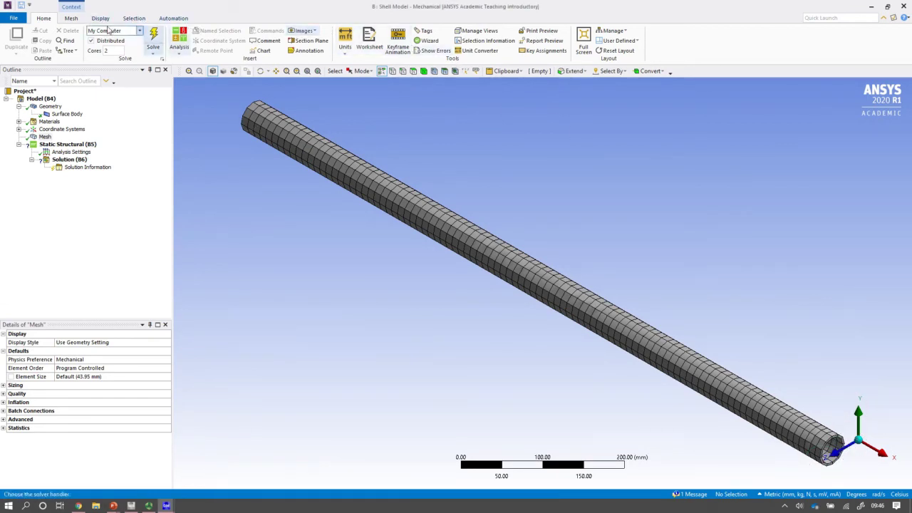
Step: Toggle the Thick Shells and Beams display on and off, then select Static Structural
{"action": "left_click", "coordinate": [71, 19]}
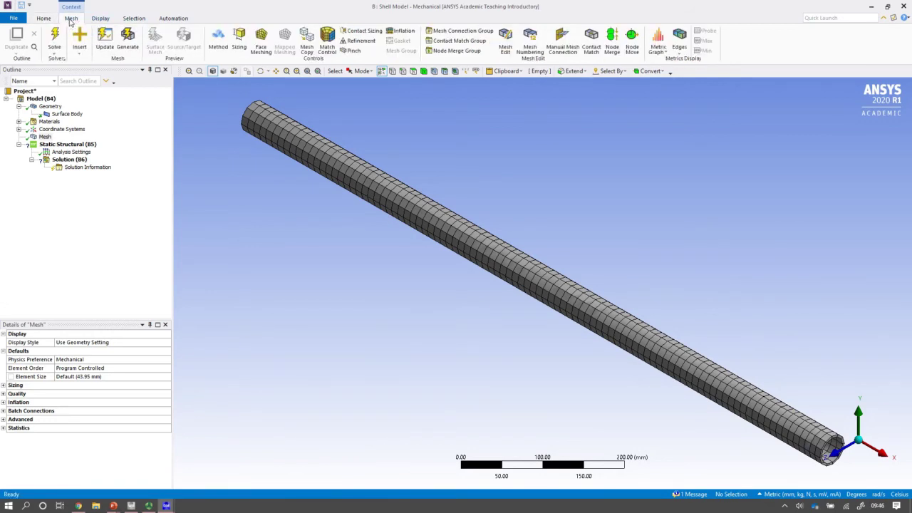
{"action": "left_click", "coordinate": [100, 20]}
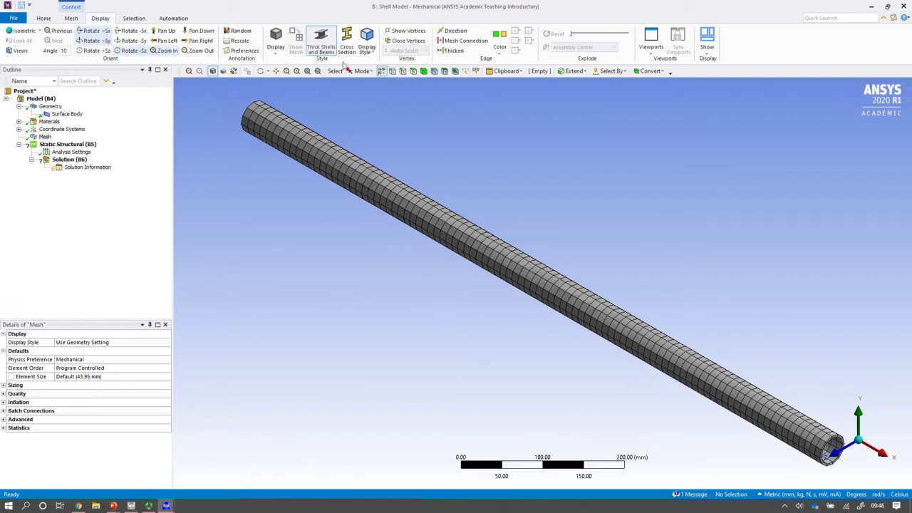
{"action": "left_click", "coordinate": [325, 46]}
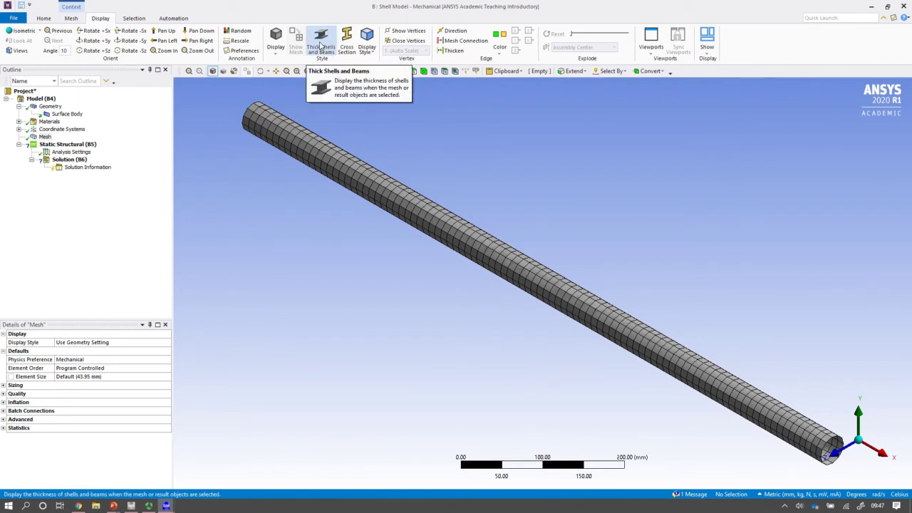
{"action": "left_click", "coordinate": [320, 46]}
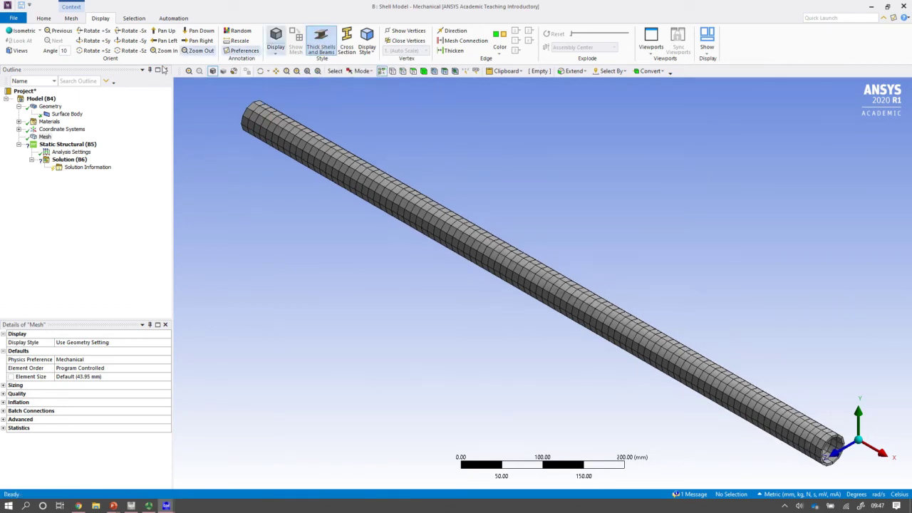
{"action": "left_click", "coordinate": [308, 51]}
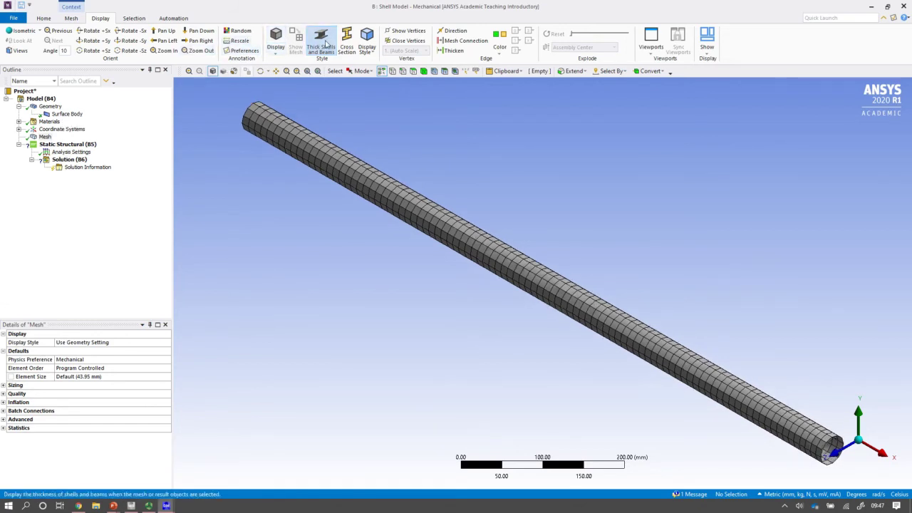
{"action": "left_click", "coordinate": [71, 144]}
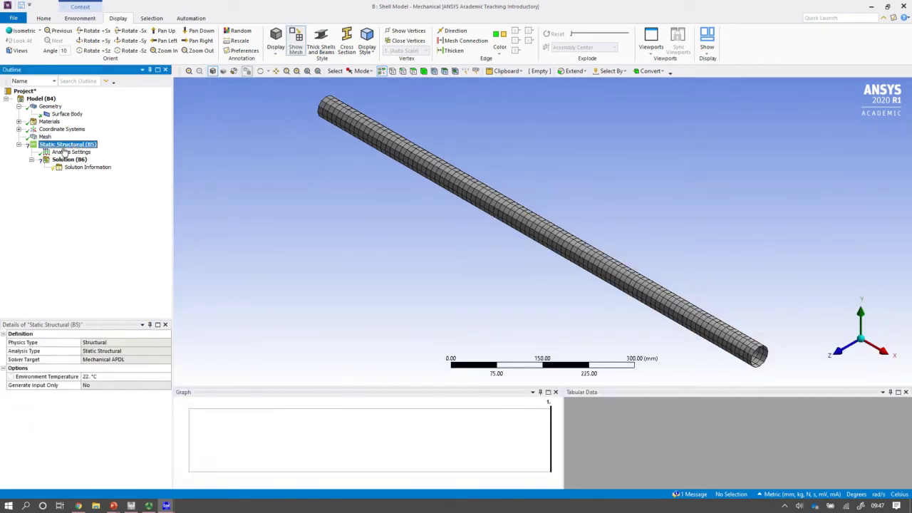
Step: Add a Fixed Support on the tube's near-end circular edge
{"action": "right_click", "coordinate": [55, 150]}
{"action": "mouse_move", "coordinate": [74, 152]}
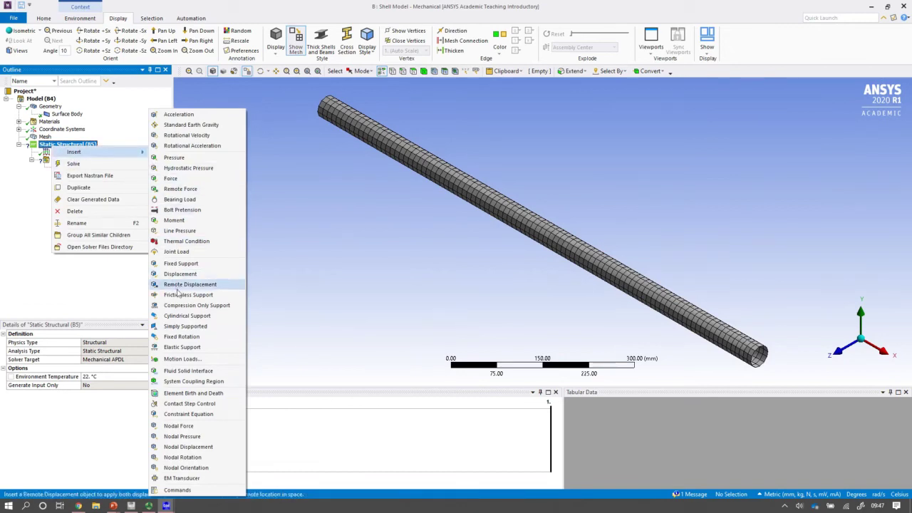
{"action": "left_click", "coordinate": [182, 263]}
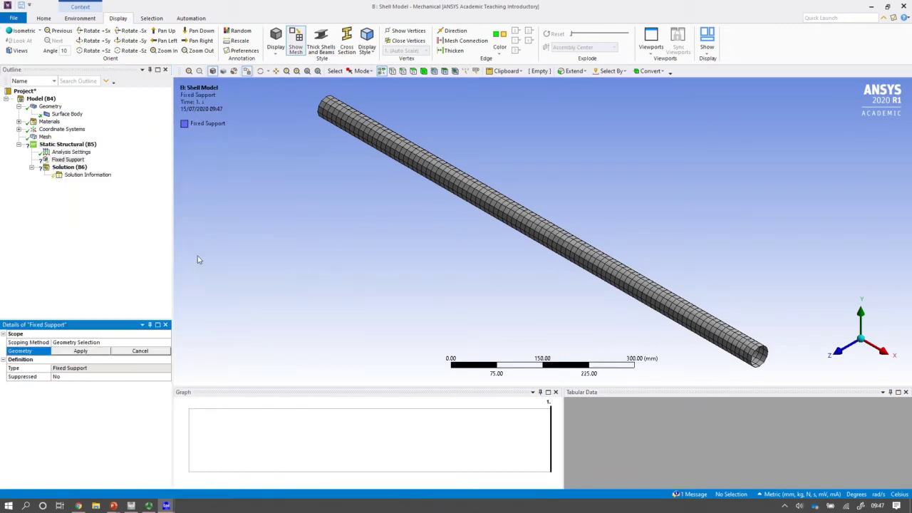
{"action": "left_click", "coordinate": [325, 108]}
{"action": "left_click", "coordinate": [84, 351]}
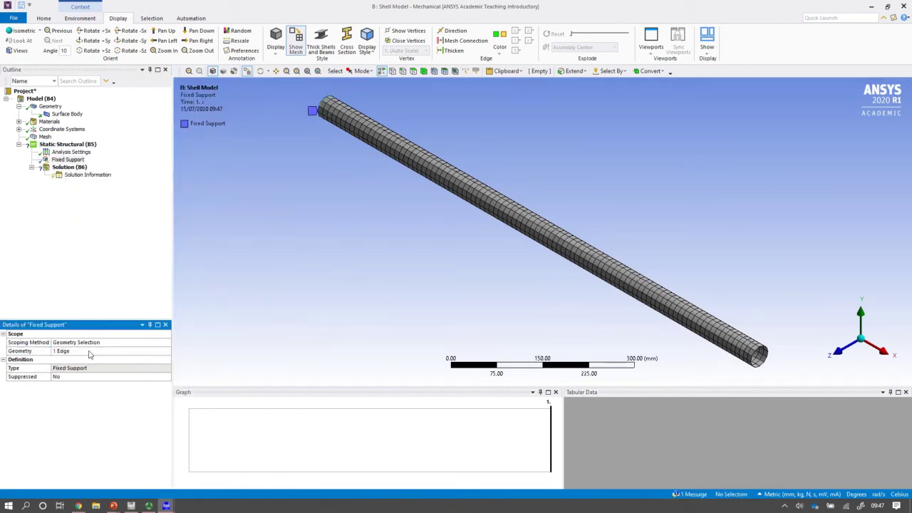
Step: Apply a Force to the tip edge, defined by components with Y Component -100 N
{"action": "right_click", "coordinate": [71, 144]}
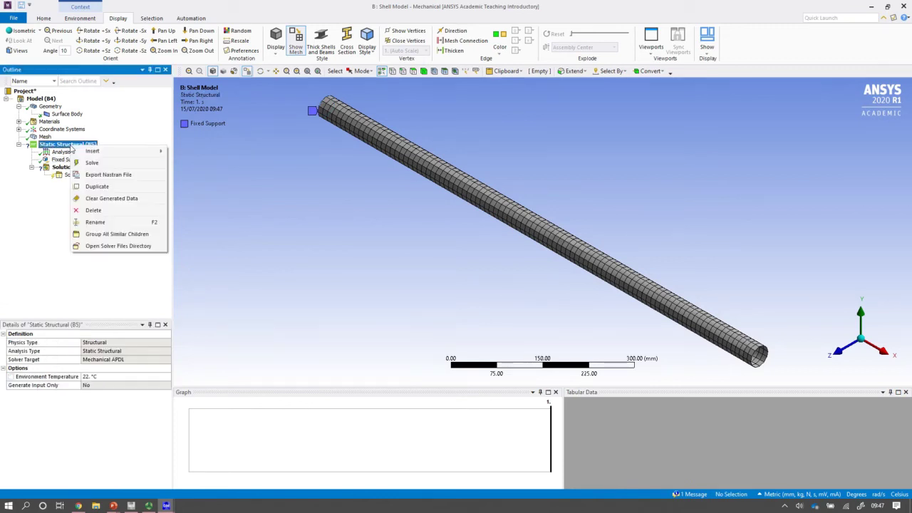
{"action": "mouse_move", "coordinate": [92, 151]}
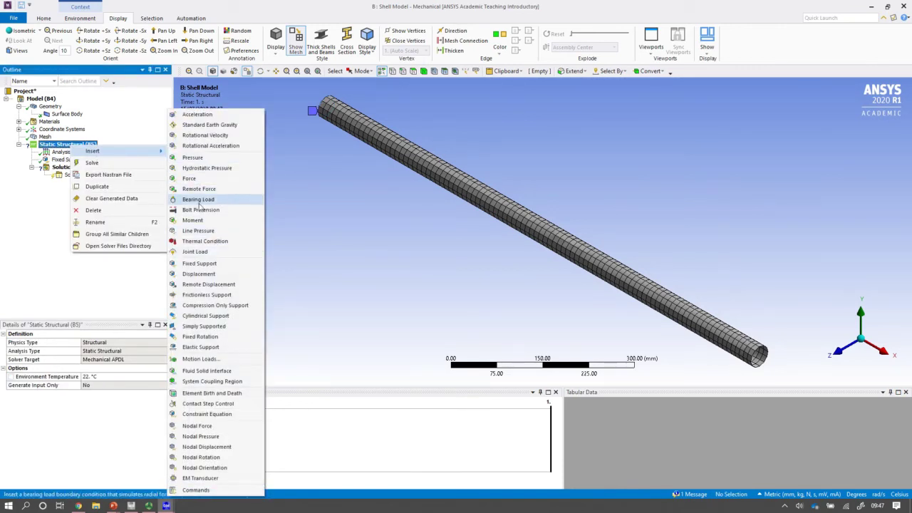
{"action": "left_click", "coordinate": [197, 179]}
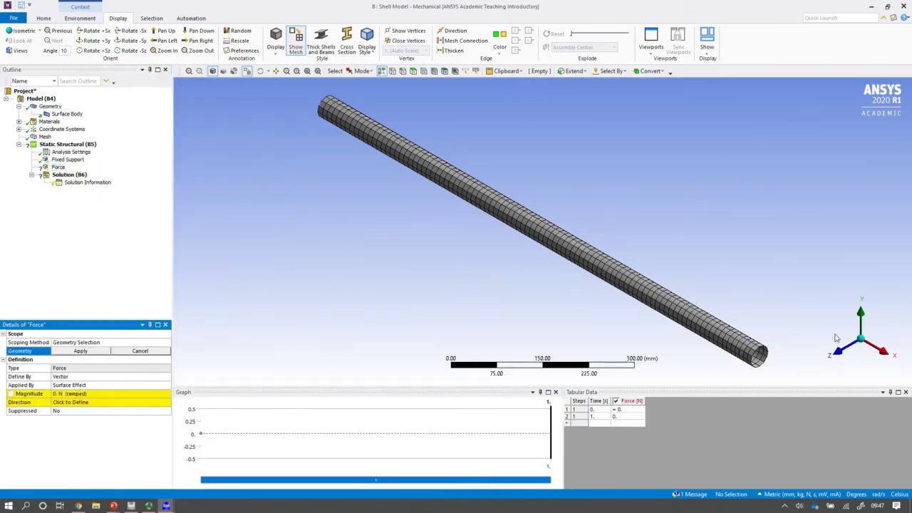
{"action": "left_click", "coordinate": [770, 353]}
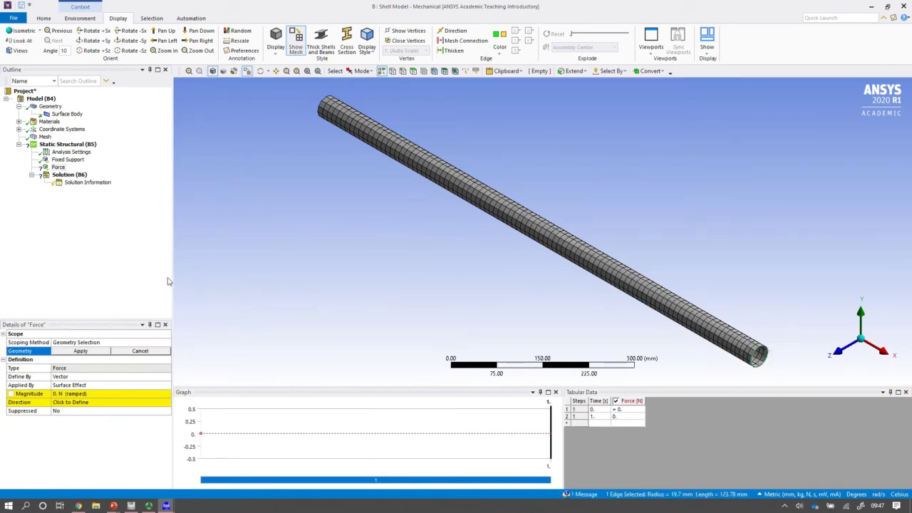
{"action": "left_click", "coordinate": [71, 377]}
{"action": "left_click", "coordinate": [168, 378]}
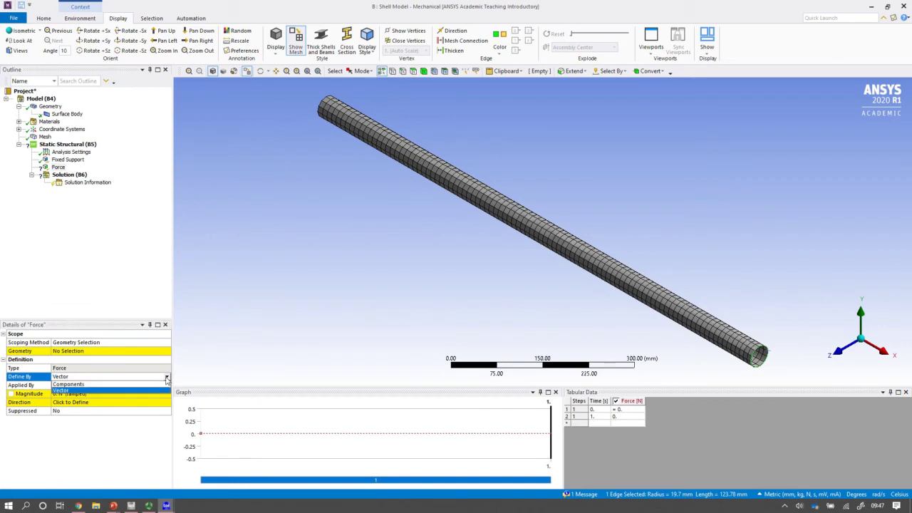
{"action": "left_click", "coordinate": [76, 388]}
{"action": "left_click", "coordinate": [69, 411]}
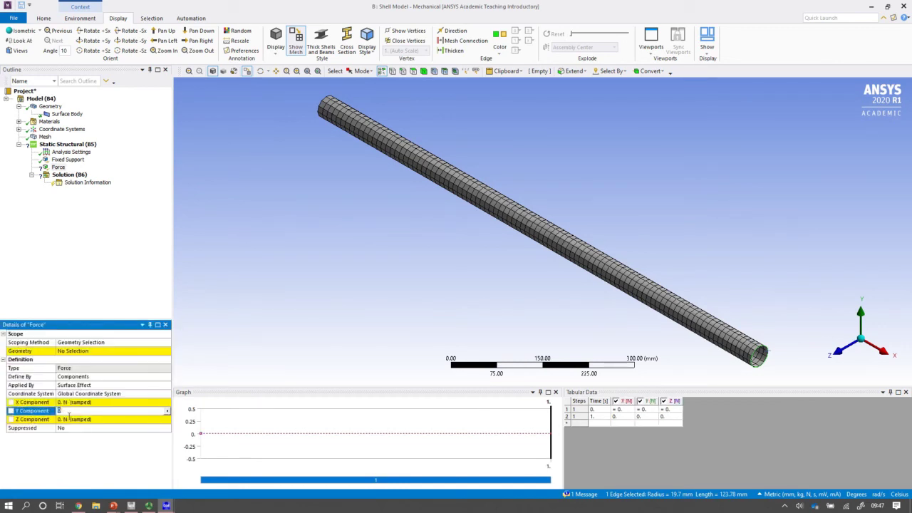
{"action": "key", "text": "Return"}
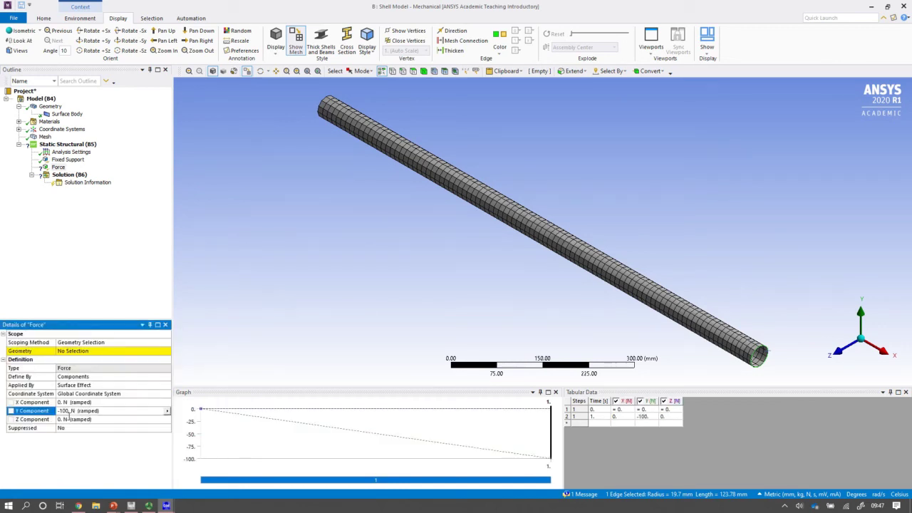
{"action": "left_click", "coordinate": [82, 352]}
{"action": "left_click", "coordinate": [83, 352]}
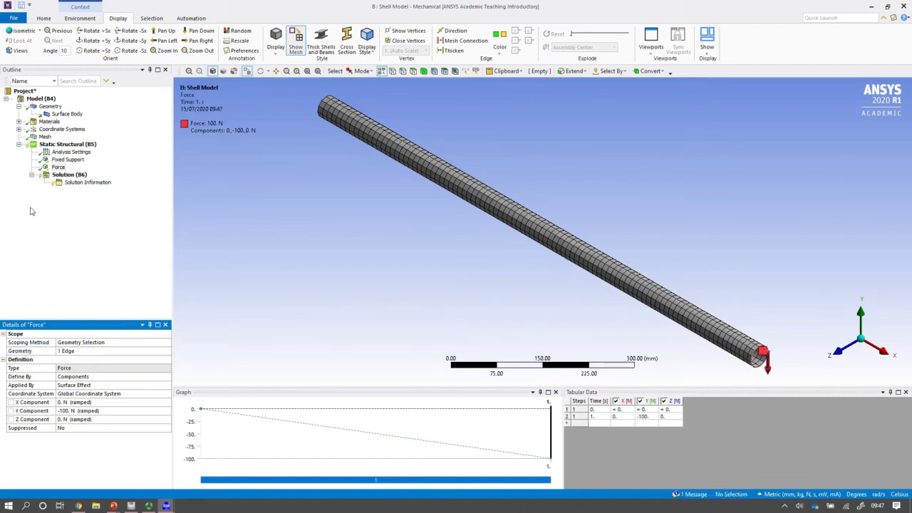
Step: Insert a Directional Deformation result oriented along the Y Axis, then solve the Shell Model
{"action": "right_click", "coordinate": [71, 177]}
{"action": "mouse_move", "coordinate": [93, 183]}
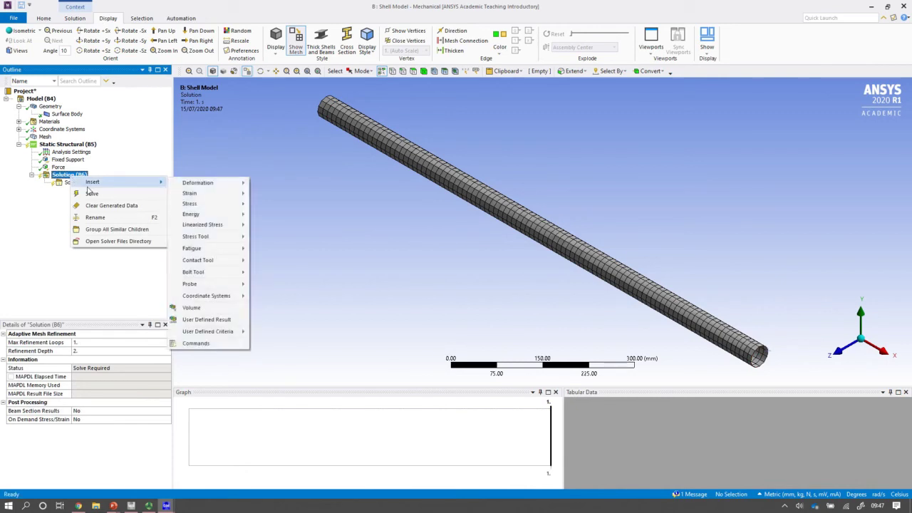
{"action": "mouse_move", "coordinate": [213, 184]}
{"action": "left_click", "coordinate": [277, 194]}
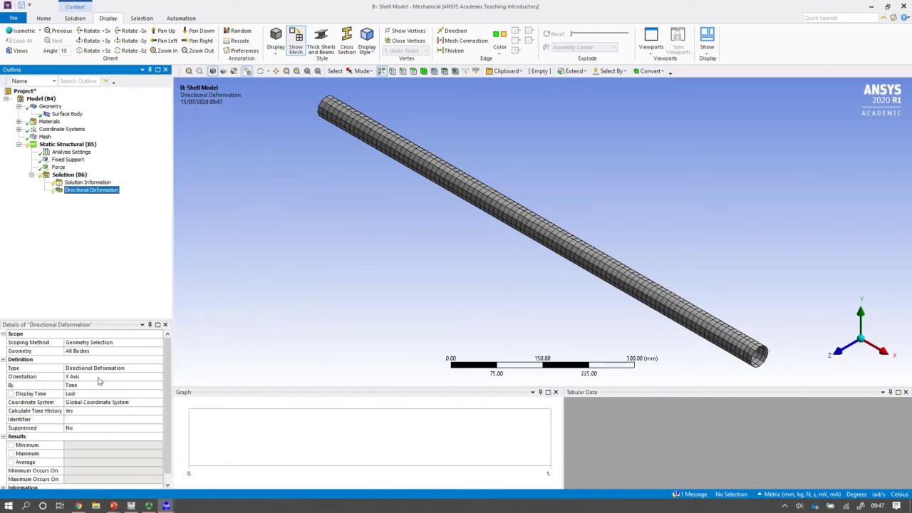
{"action": "left_click", "coordinate": [107, 377]}
{"action": "left_click", "coordinate": [159, 378]}
{"action": "left_click", "coordinate": [84, 392]}
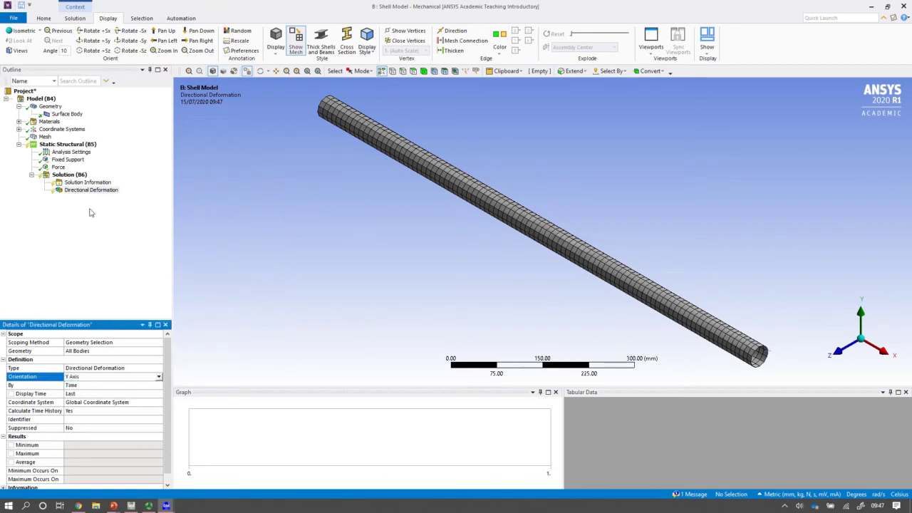
{"action": "right_click", "coordinate": [69, 174]}
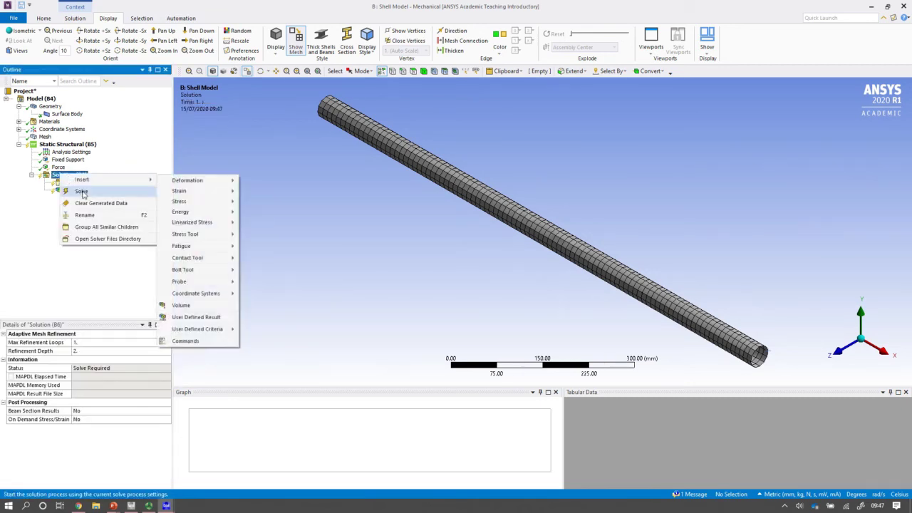
{"action": "left_click", "coordinate": [329, 197]}
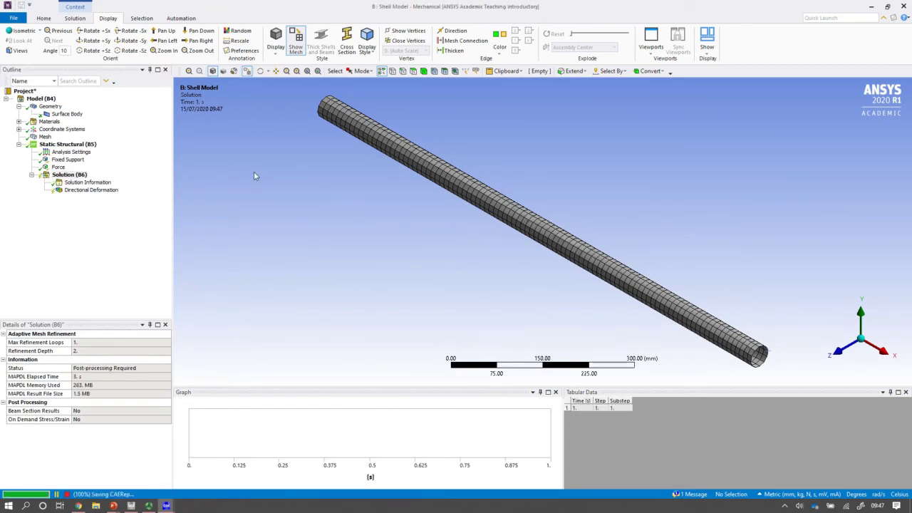
Step: Switch to a front view and display the Y Directional Deformation contour (minimum −2.4481 mm)
{"action": "left_click", "coordinate": [844, 350]}
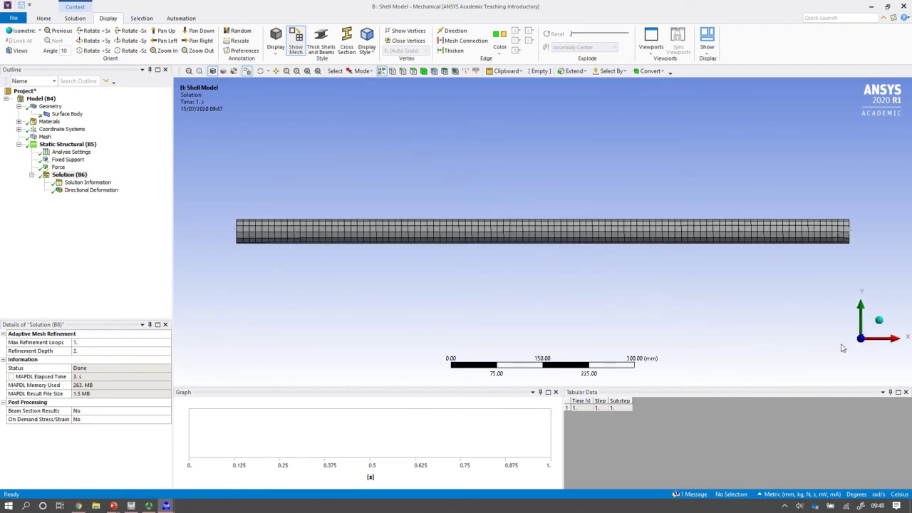
{"action": "left_click", "coordinate": [110, 193]}
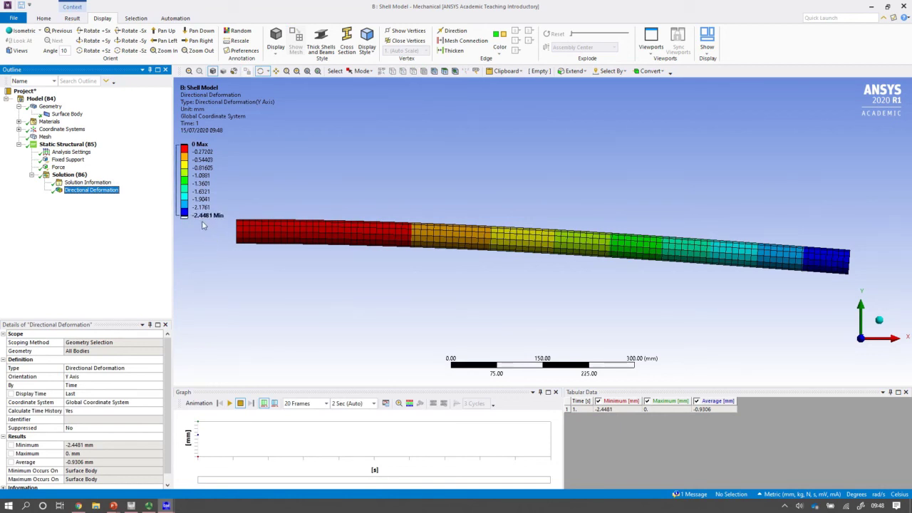
Step: Bring up the Windows task switcher with Alt+Tab
{"action": "key", "text": "alt+Tab"}
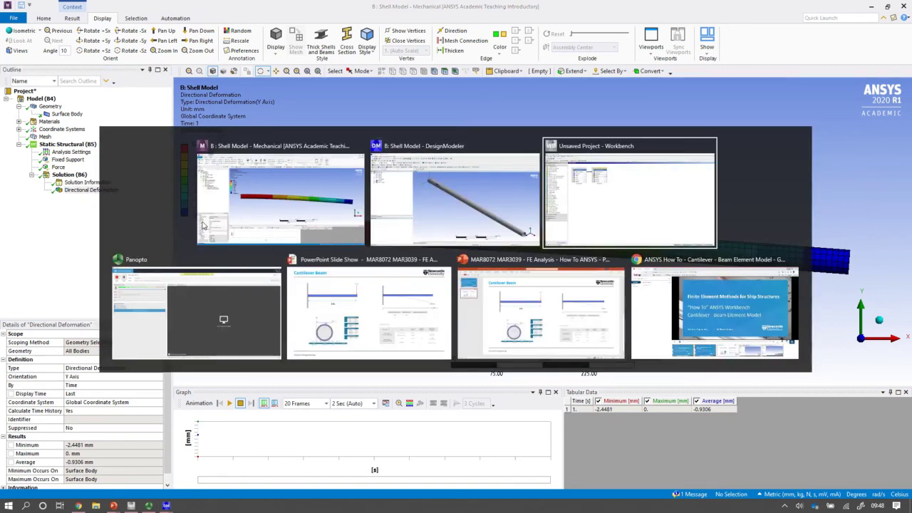